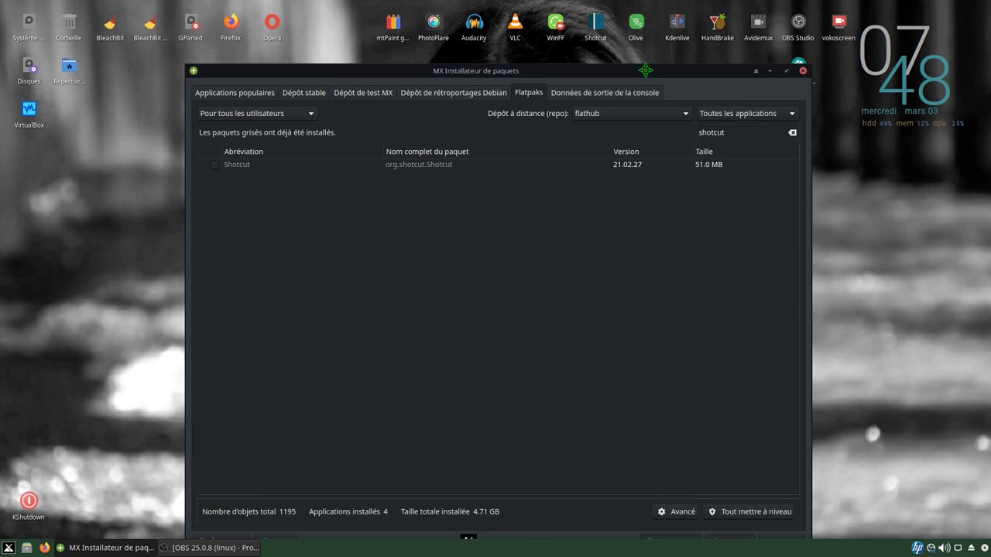
- Move the package installer window fully into view and launch the first of the two Shotcut entries among the multimedia applications
drag(646, 76, 621, 59)
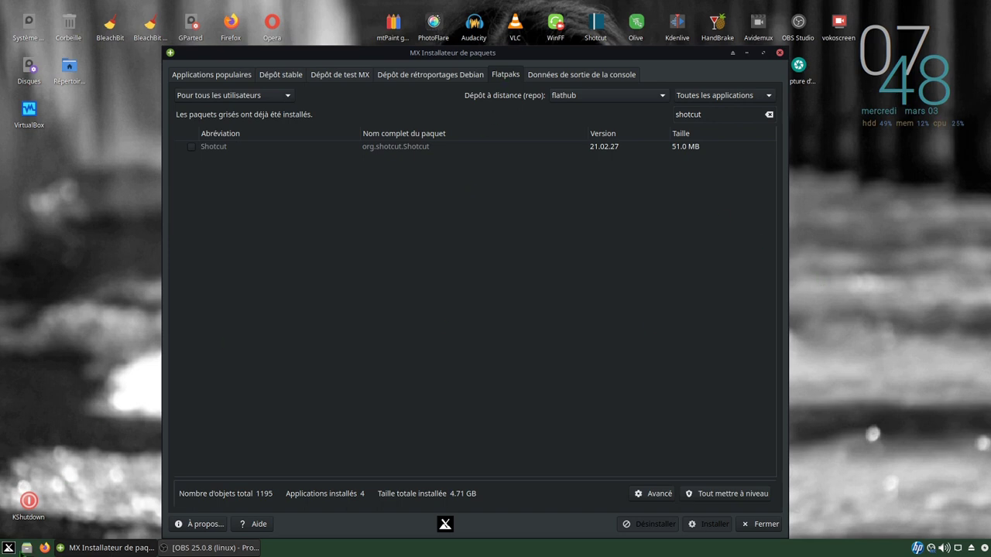
click(9, 548)
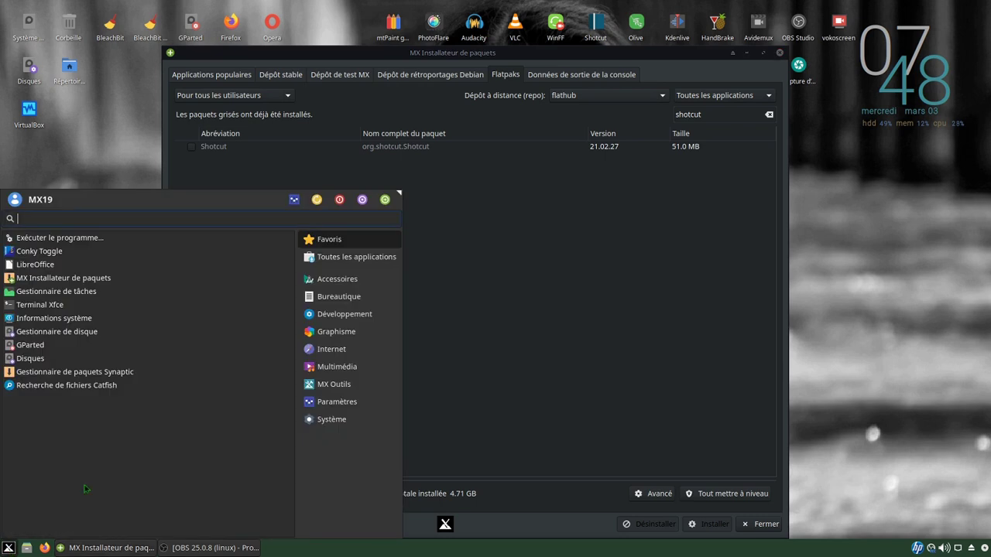
click(340, 367)
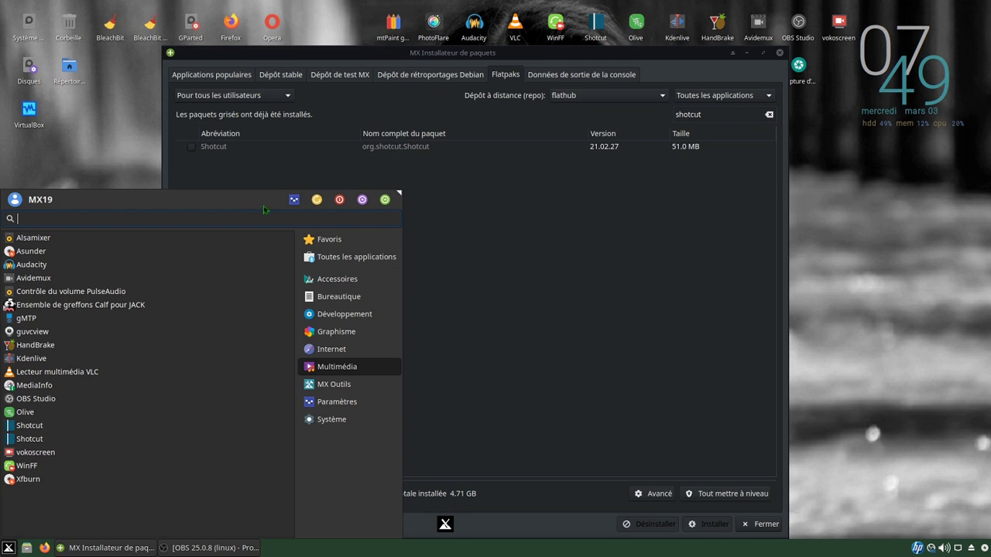
click(36, 427)
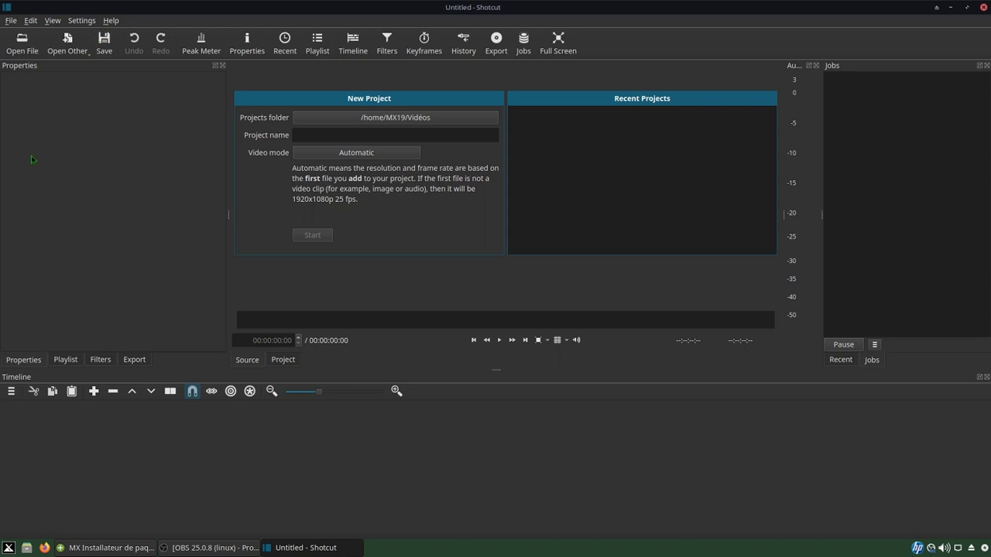
- Try to switch Shotcut's interface language to French with a restart, and close the program
click(85, 22)
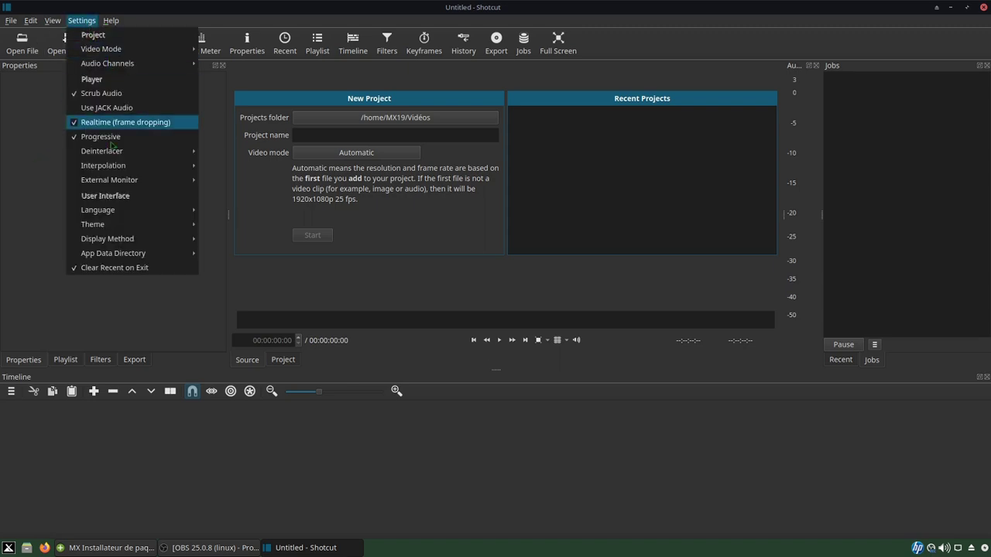
mouse_move(109, 211)
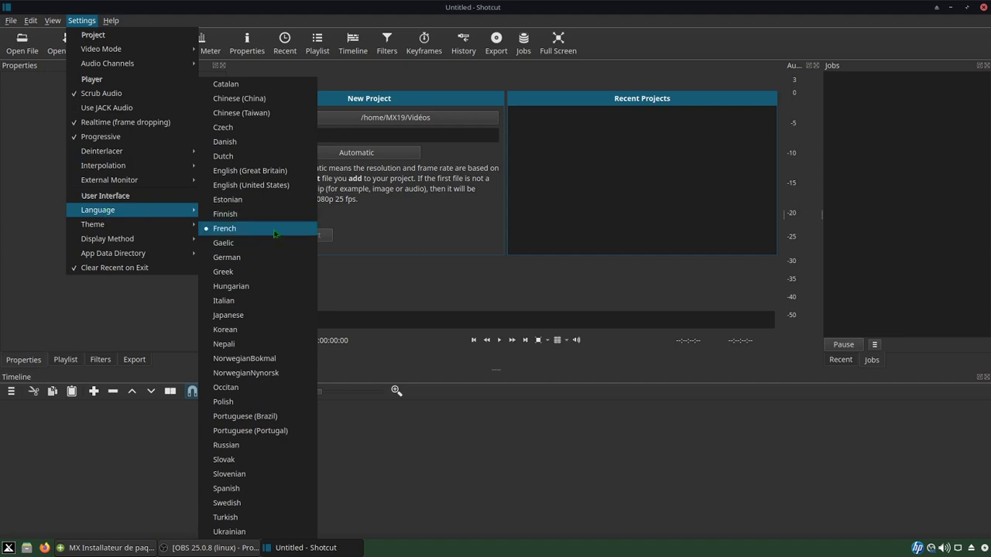
click(246, 229)
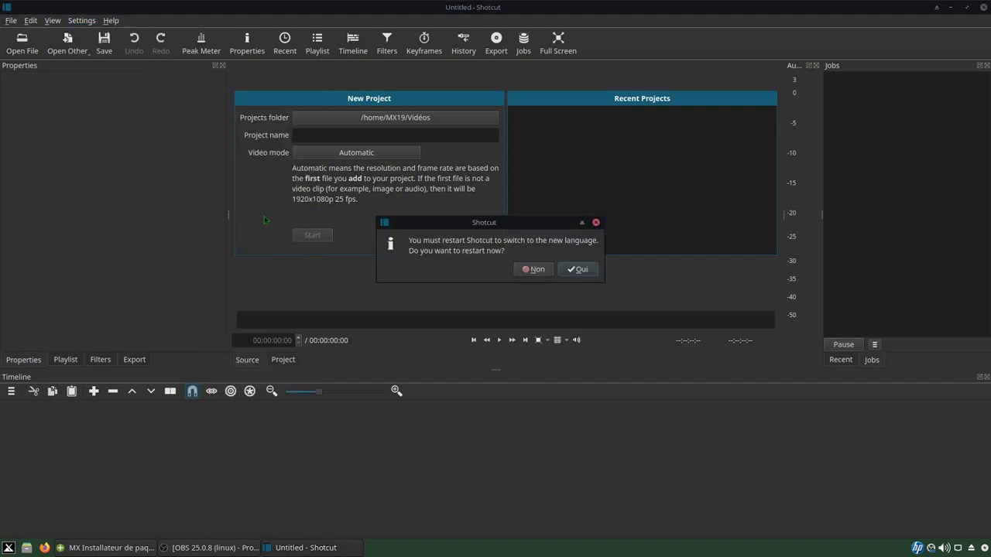
click(581, 269)
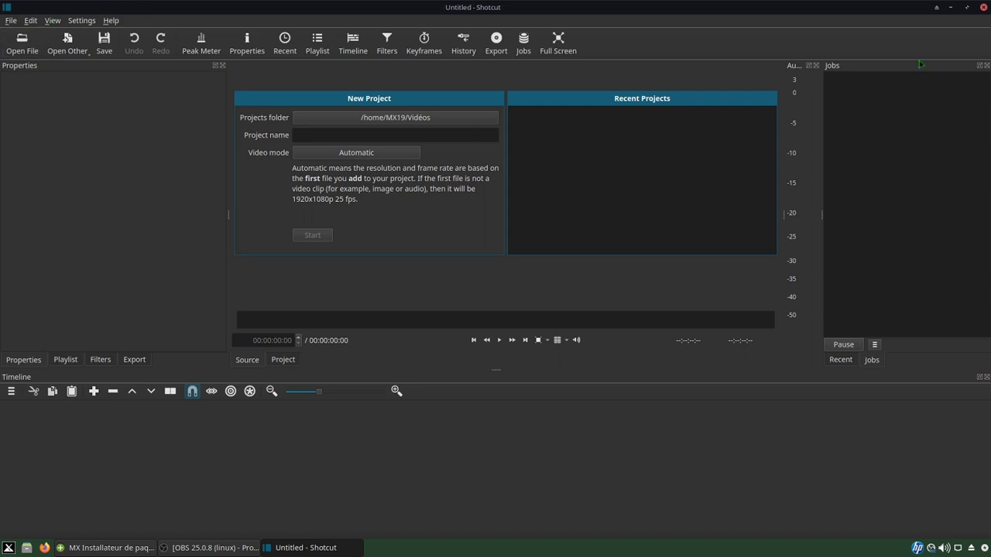
click(983, 7)
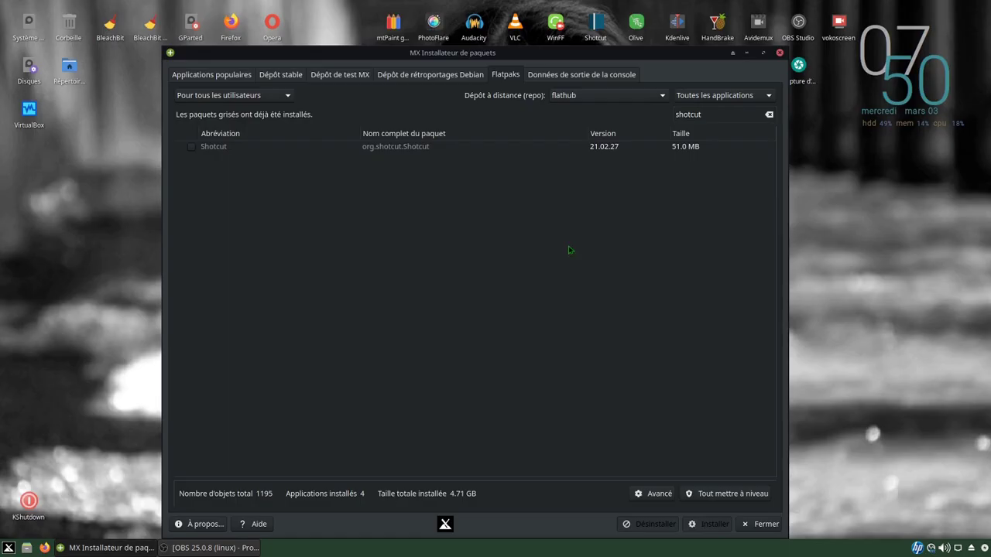
- Launch the second Shotcut entry among the multimedia applications
click(9, 548)
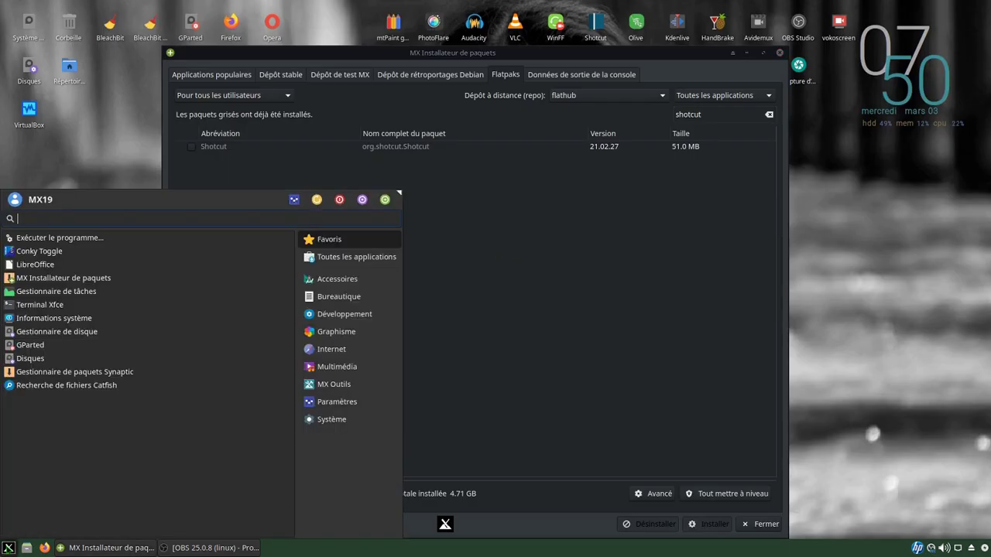
click(317, 367)
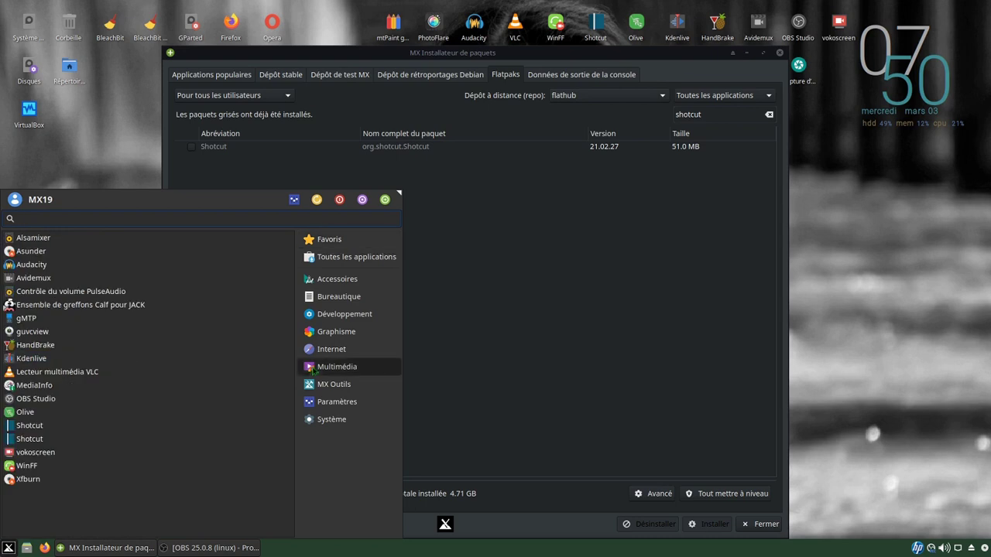
click(29, 438)
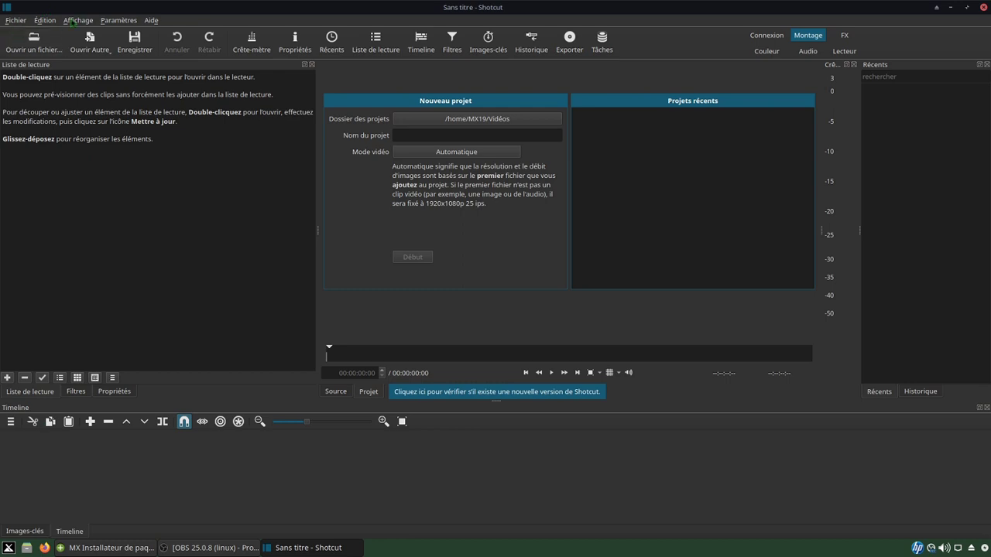
- Set this Shotcut version's interface language to French, restart it to apply the choice, and close it
click(116, 21)
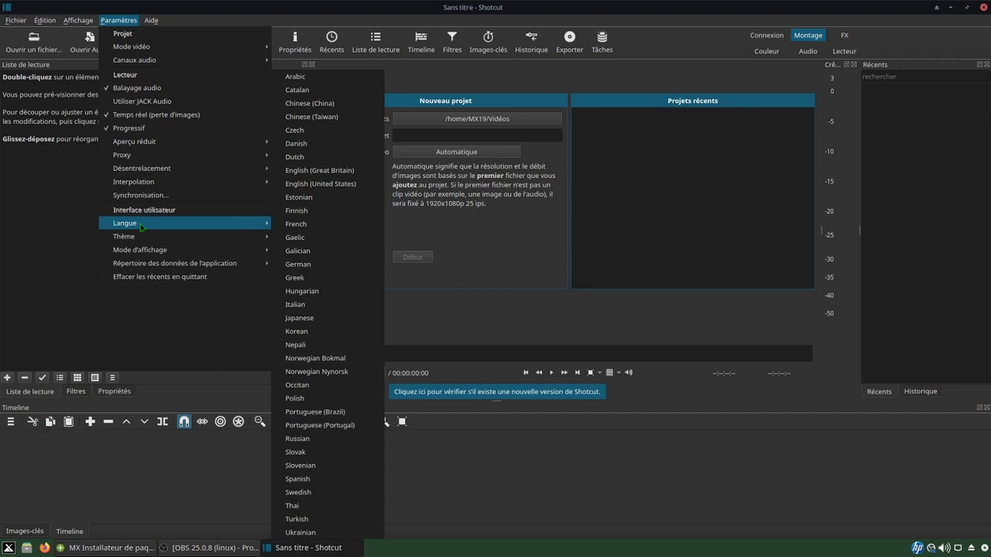
mouse_move(262, 235)
mouse_move(199, 228)
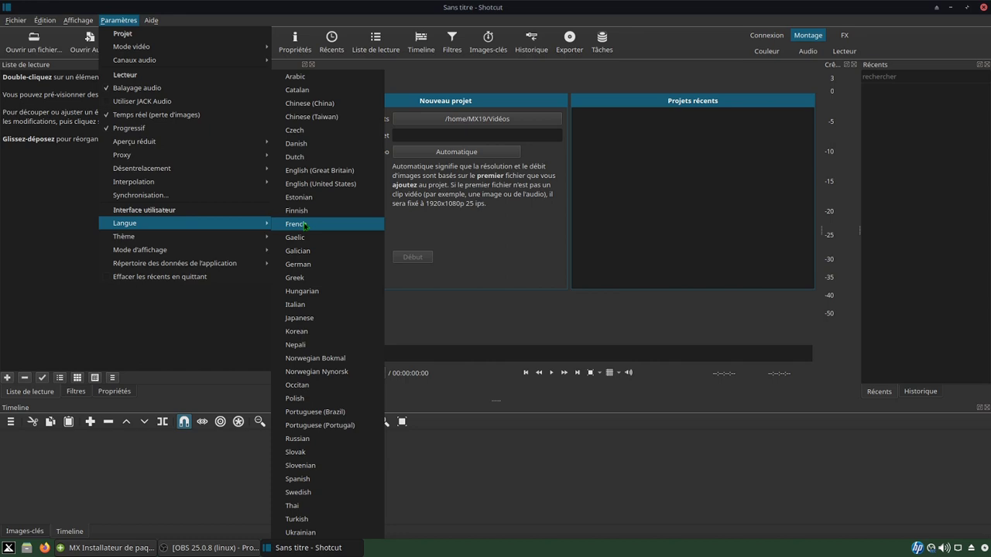
click(305, 225)
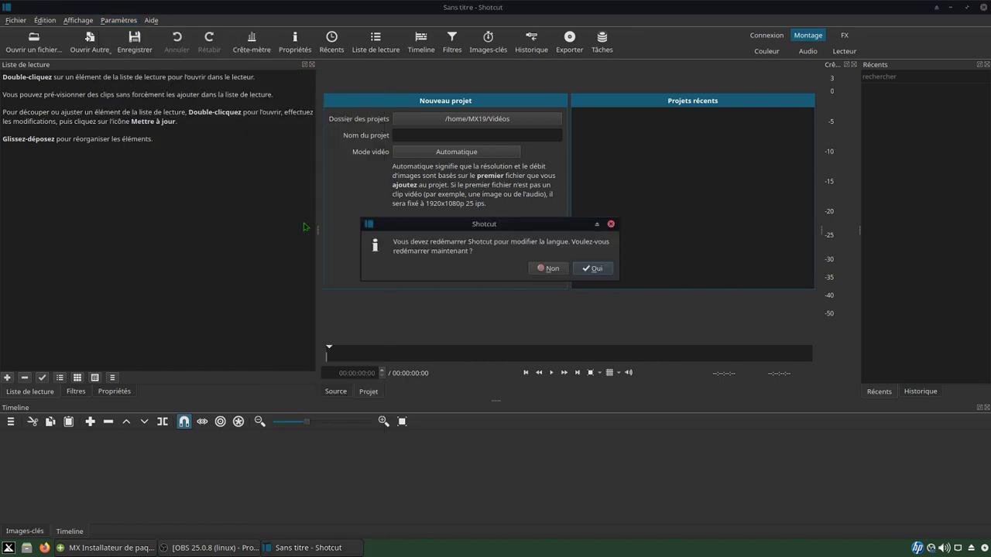
click(593, 269)
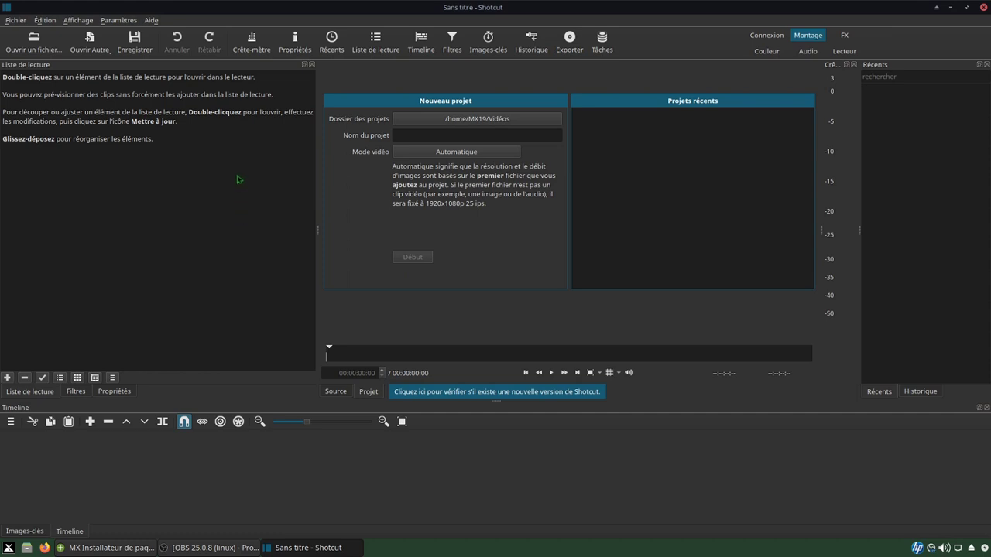
click(984, 8)
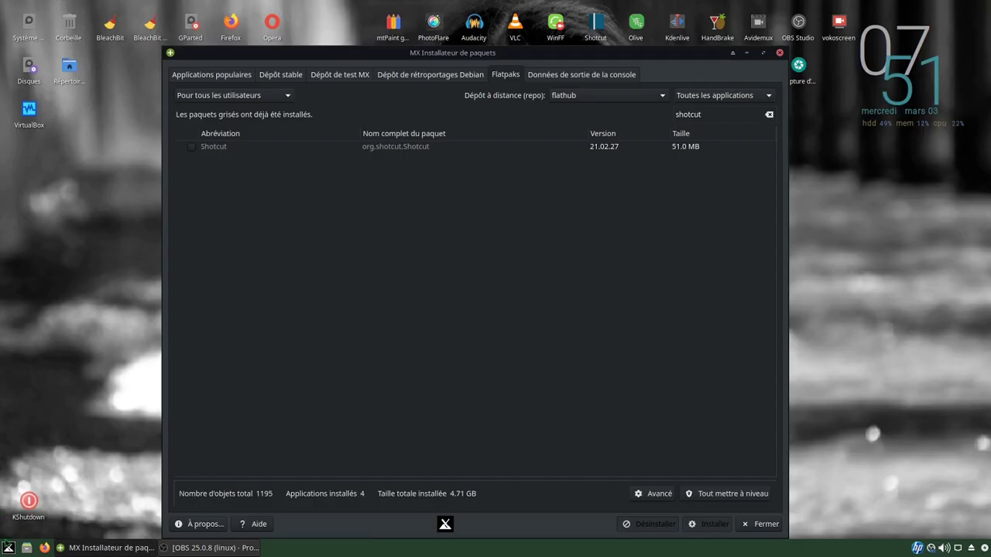
- Try to open the Synaptic package manager with the root password, and close MX Installateur de paquets and the lock error
click(9, 548)
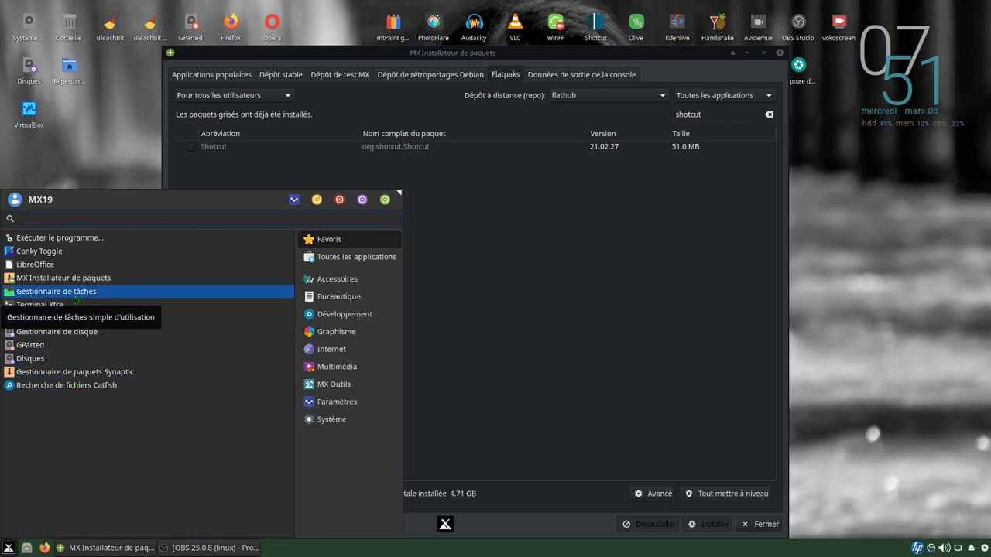
click(51, 373)
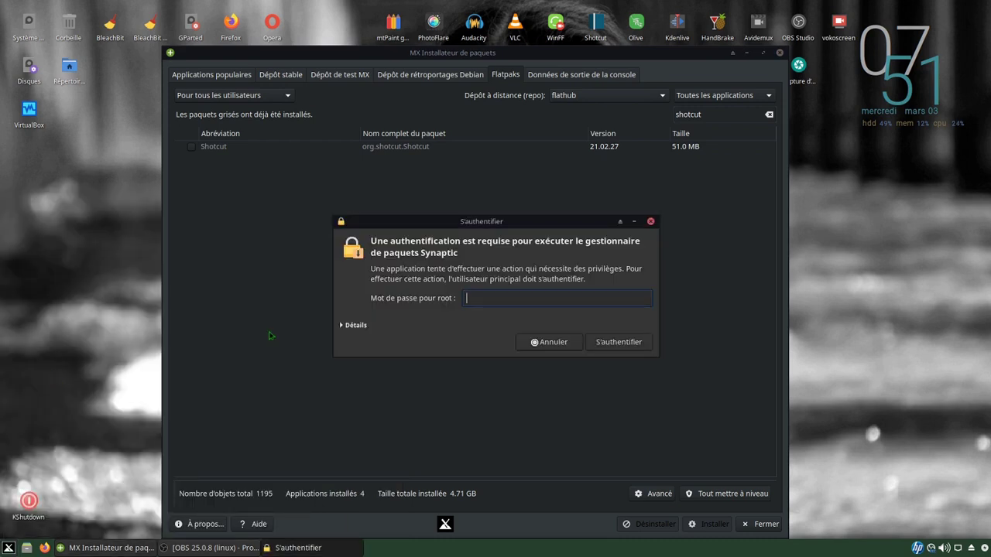
key(Return)
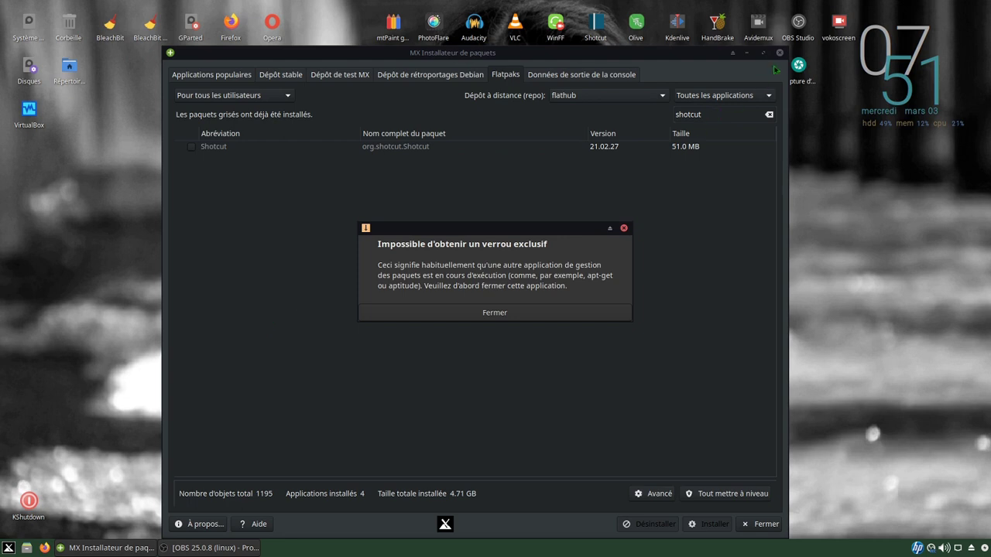
click(779, 53)
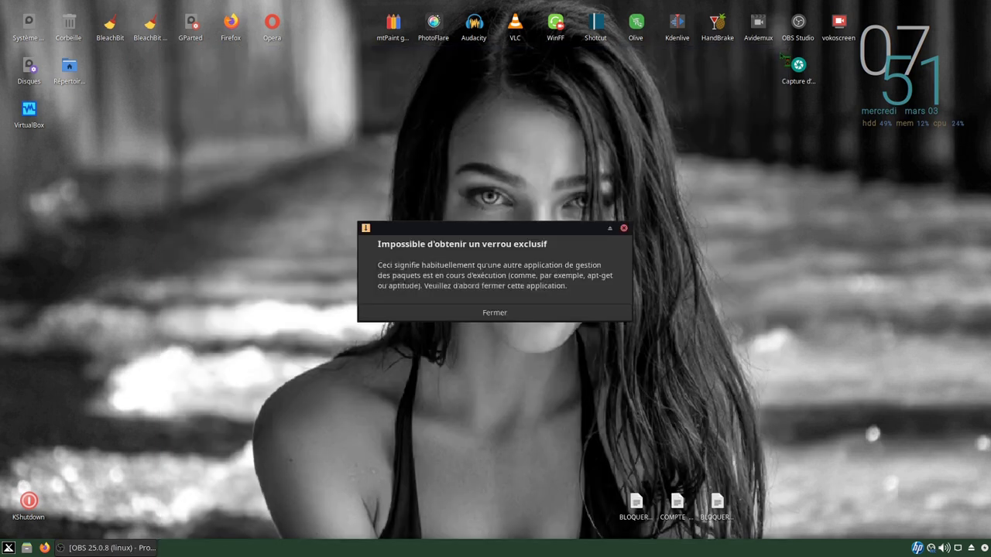
click(516, 312)
- Open the Synaptic package manager by entering the root password, and close it
click(9, 548)
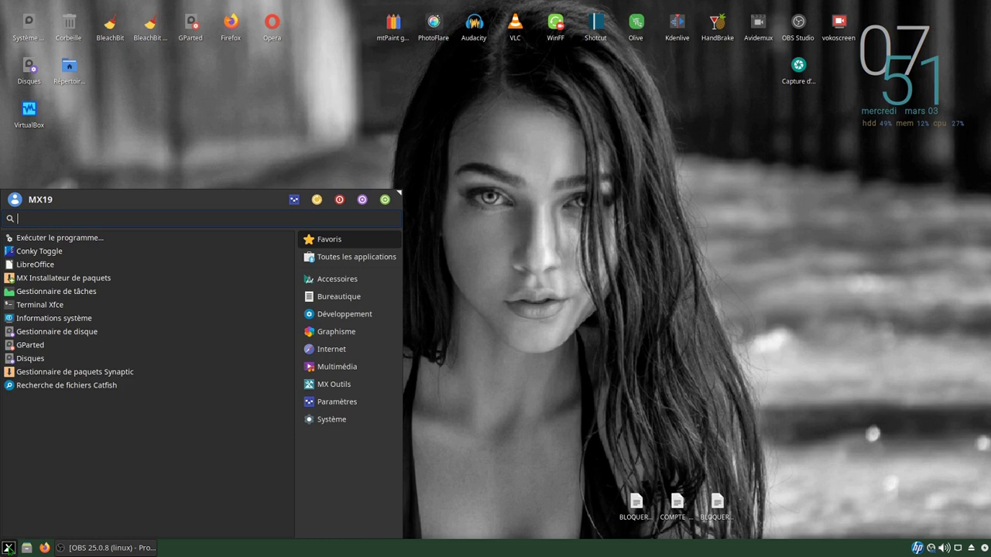
click(34, 373)
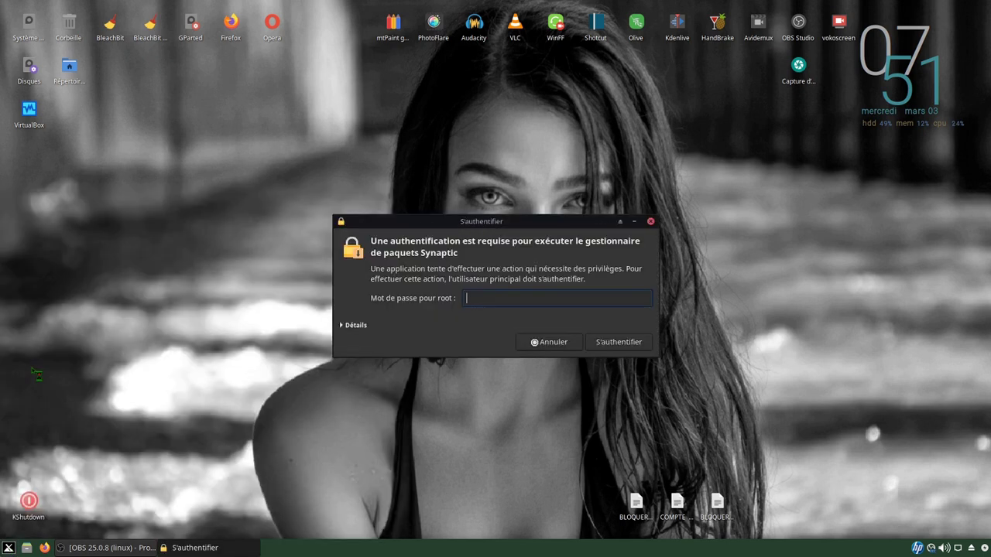
text(*)
key(Return)
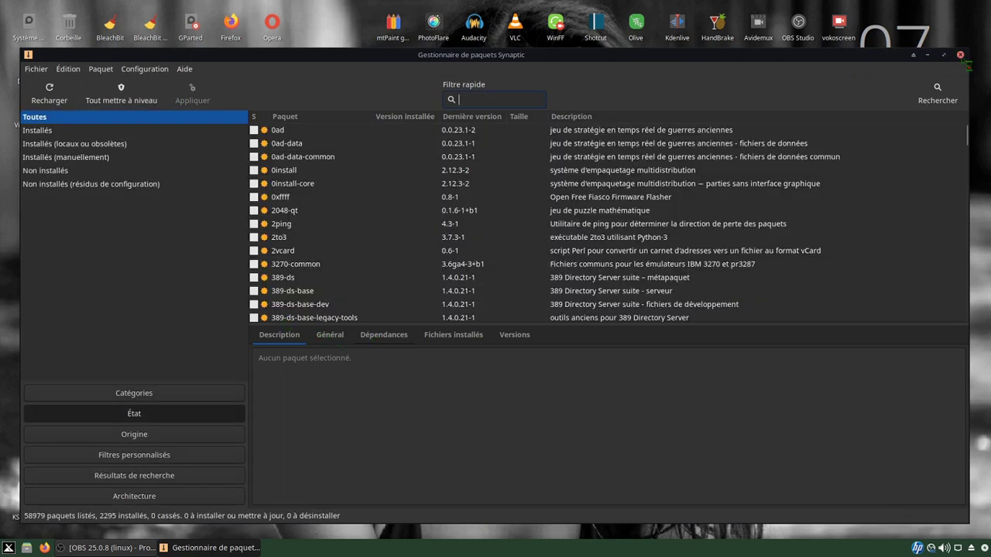
click(960, 55)
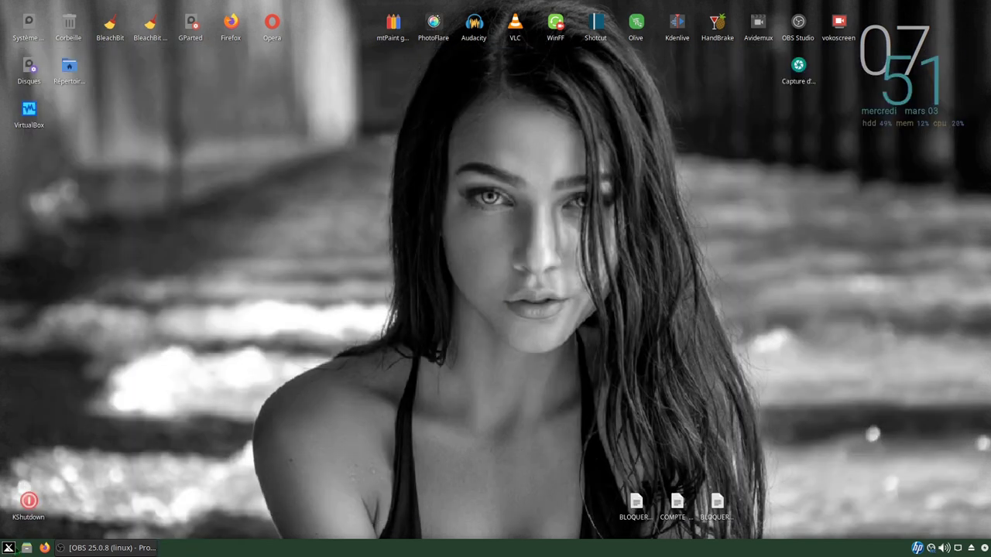
- Open MX Installateur de paquets from the MX tools, authenticate with the root password, and reposition its window
click(10, 548)
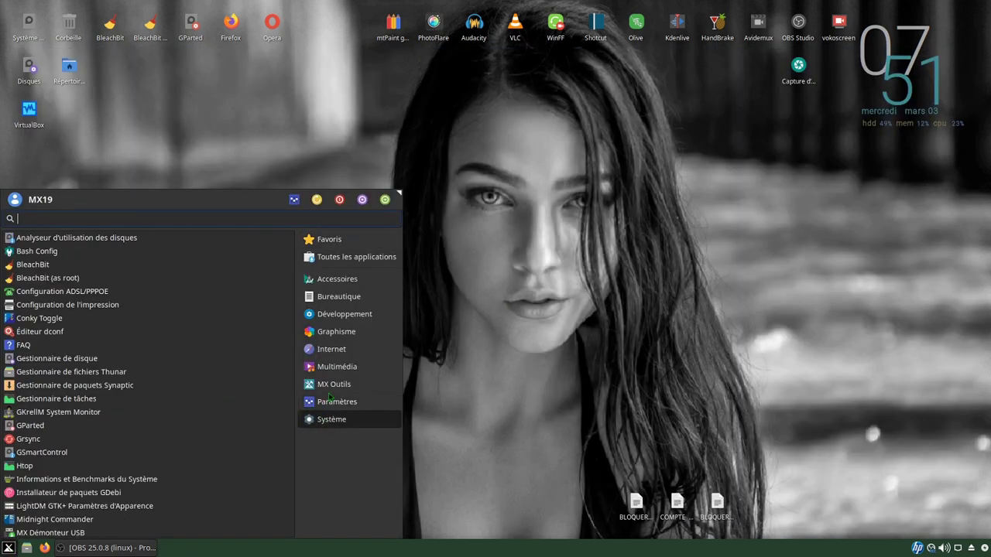
mouse_move(331, 389)
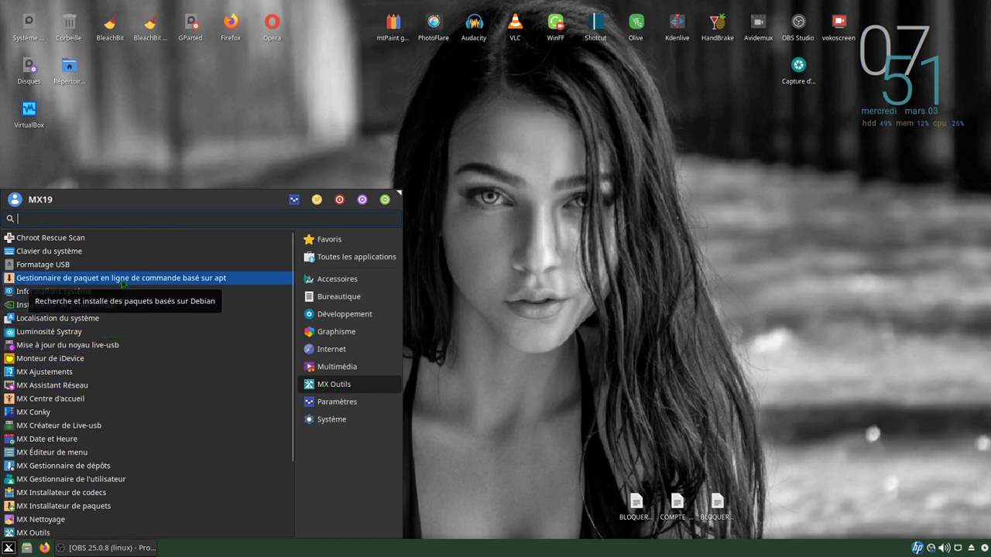
scroll(97, 323, down, 2)
scroll(97, 323, down, 1)
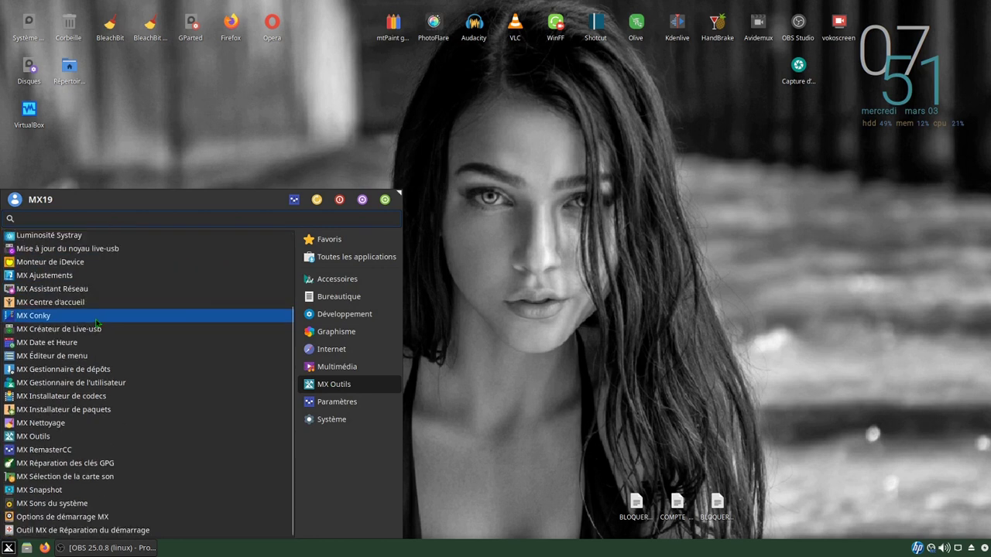
click(77, 416)
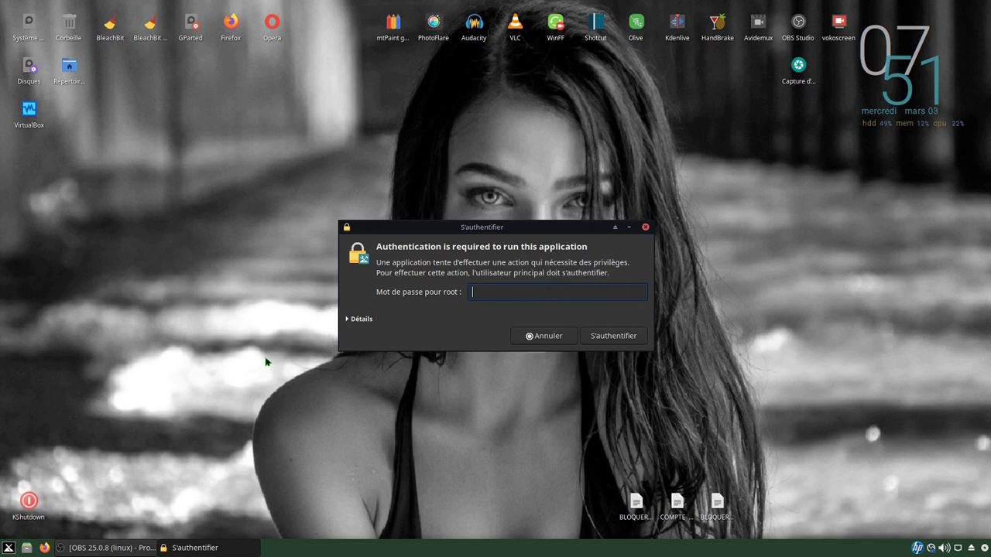
key(Return)
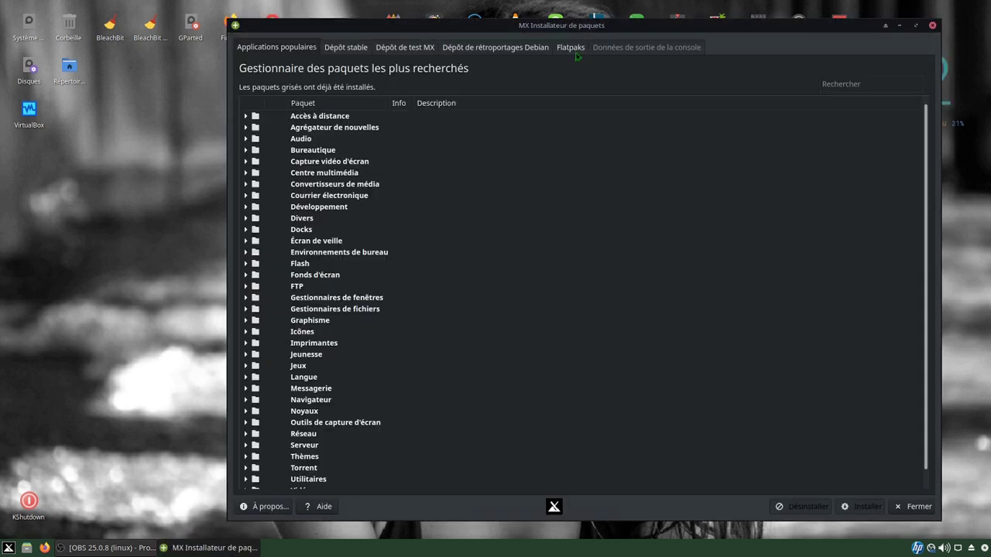
drag(610, 26, 553, 22)
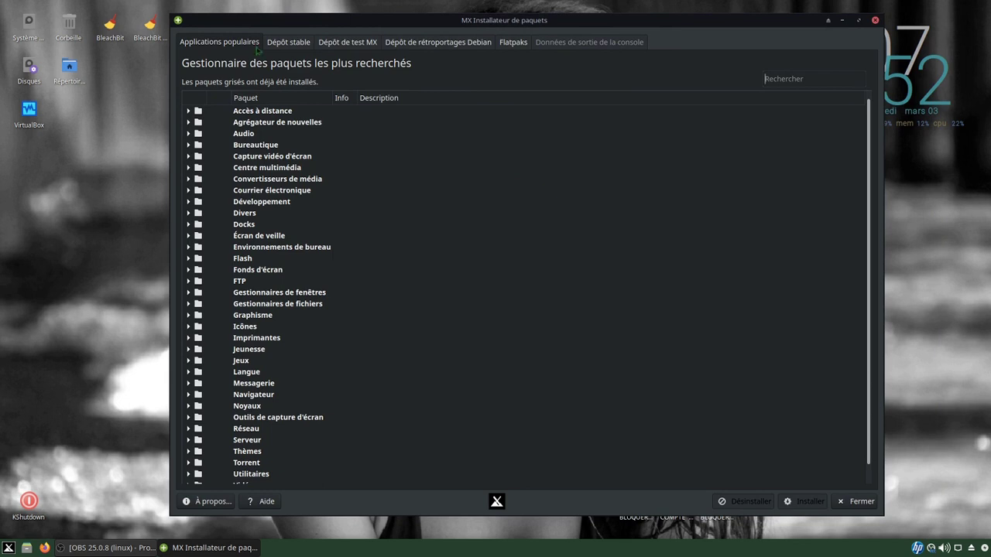
- Examine the packages in the Vidéo category of the popular applications, and close the package installer
scroll(266, 302, down, 1)
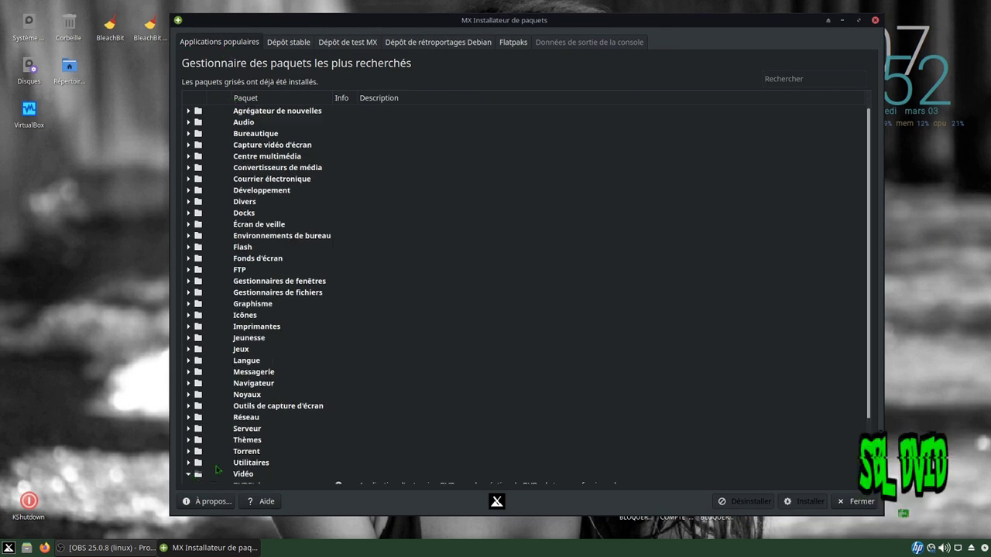
click(188, 473)
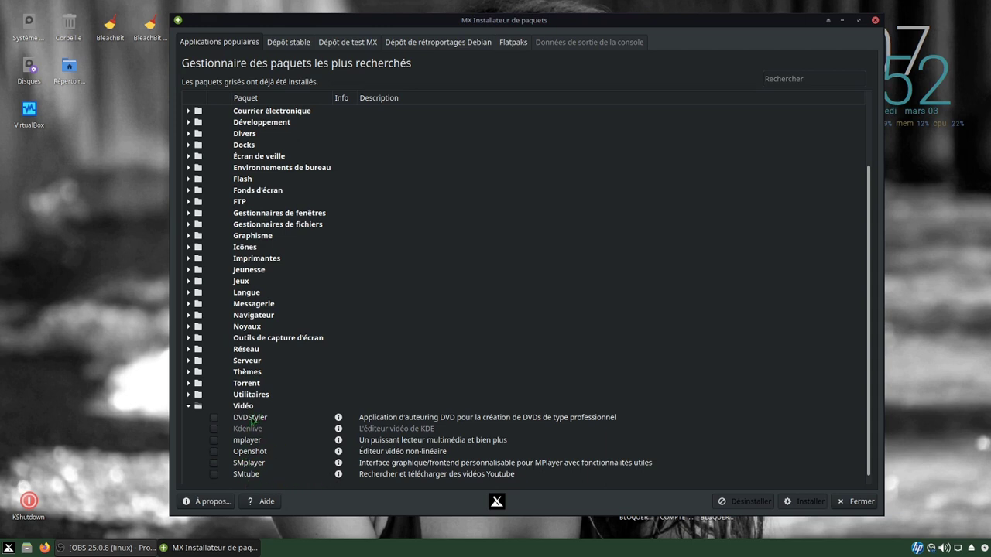
click(875, 21)
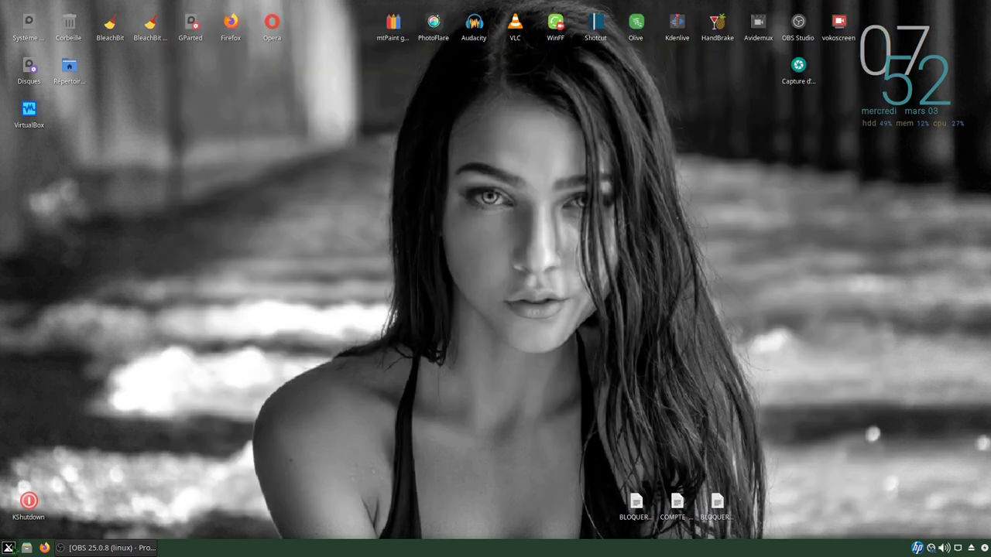
- Open the Synaptic package manager, authenticate with the root password, and filter the package list for "shotcut"
click(8, 547)
click(54, 372)
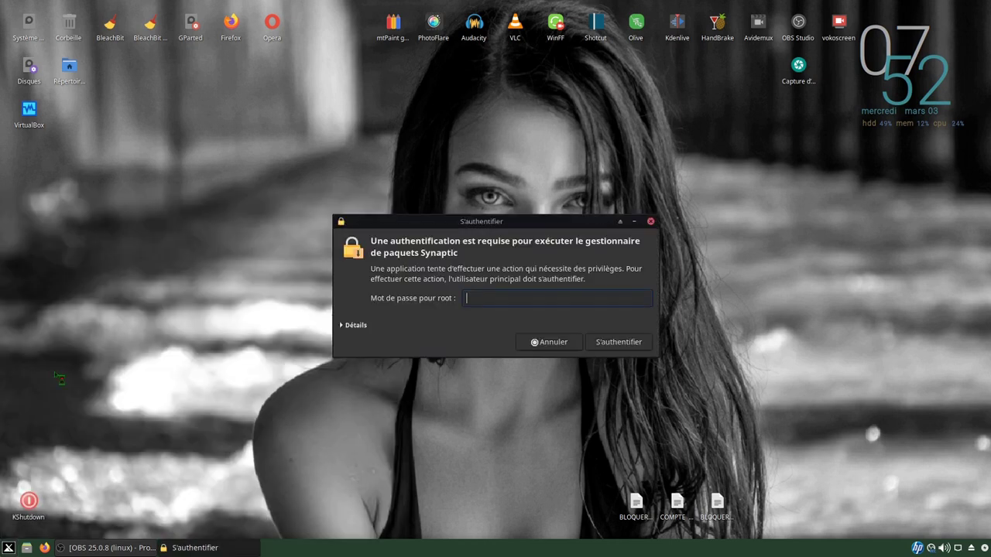
key(Return)
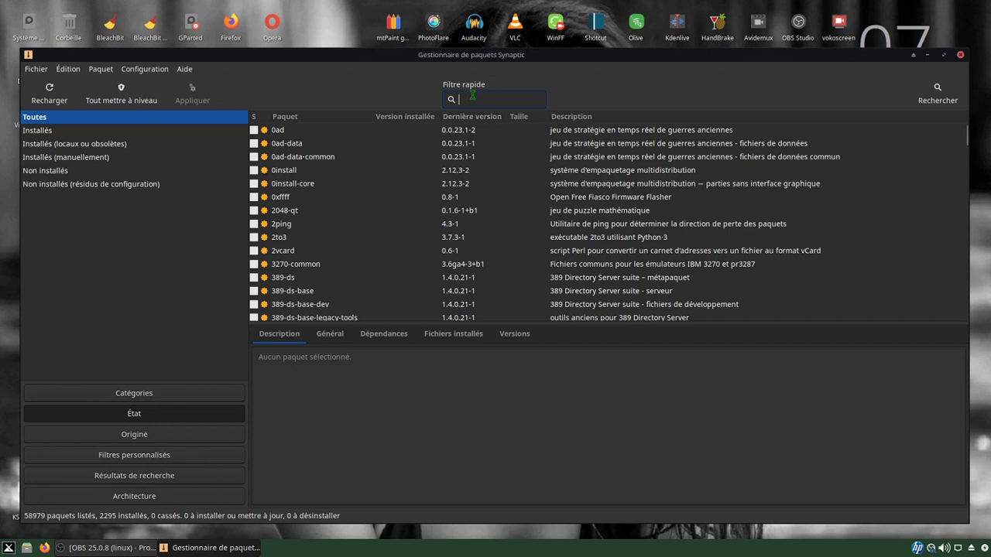
text(shotcut)
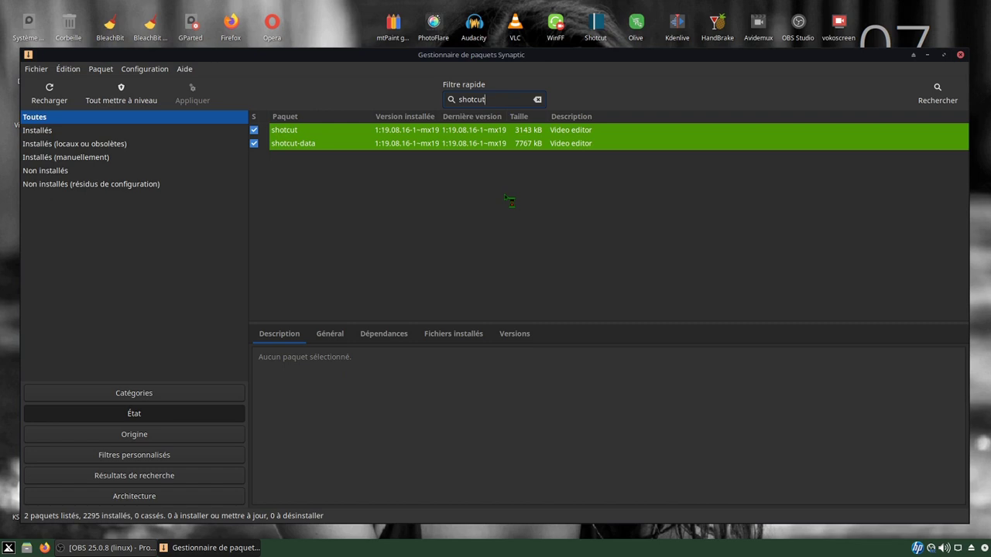
- Mark the installed shotcut package for complete removal, including its configuration files, and apply the change
click(280, 131)
right_click(280, 133)
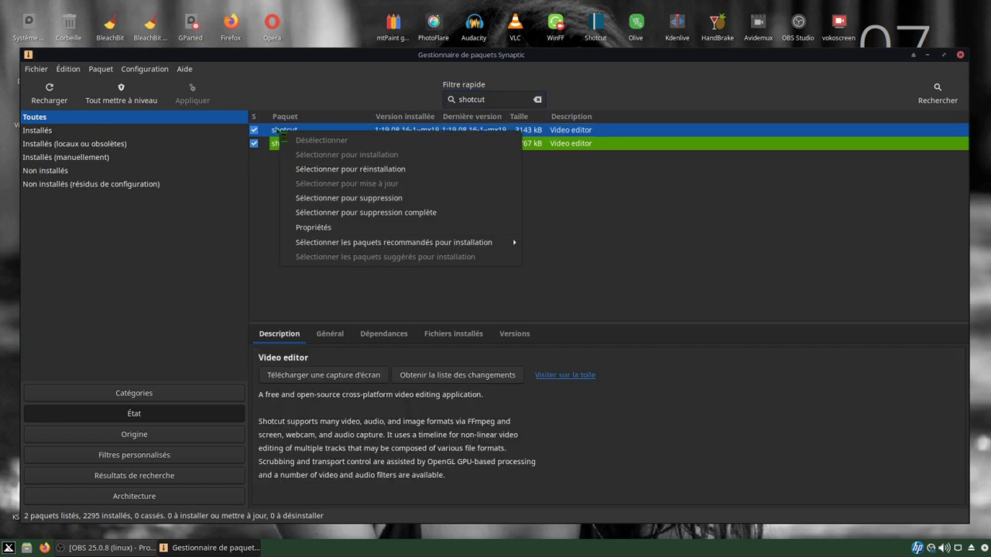
click(332, 198)
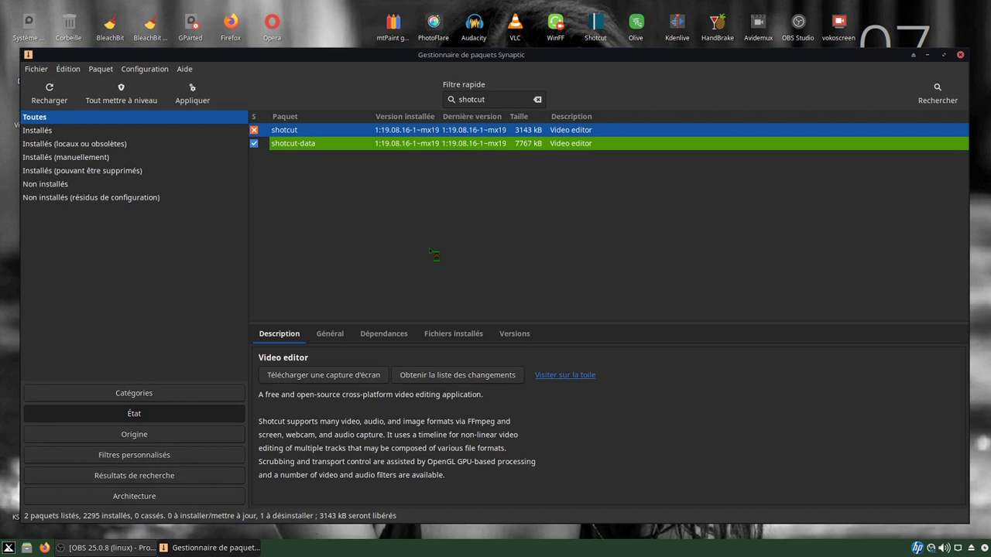
right_click(297, 135)
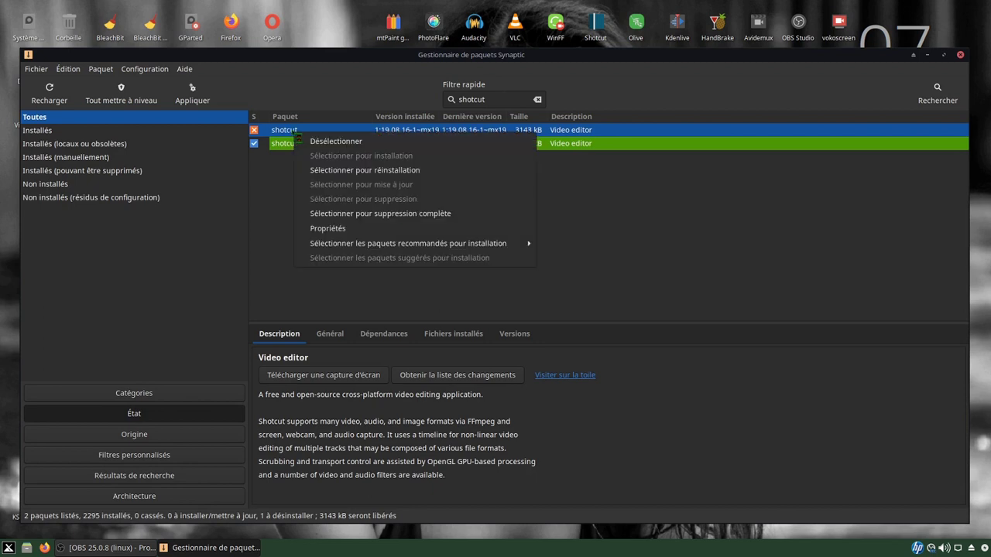
click(343, 215)
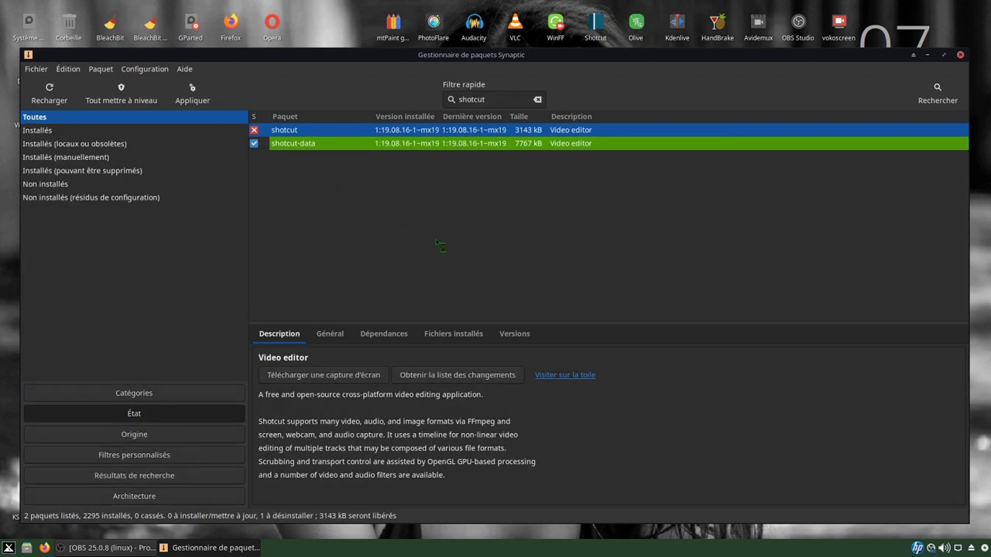
click(191, 94)
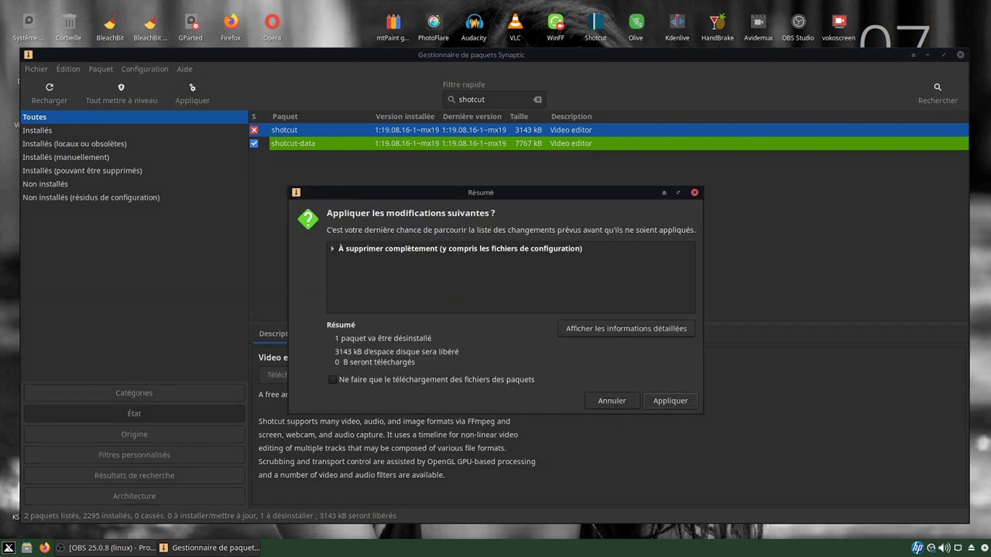
click(670, 400)
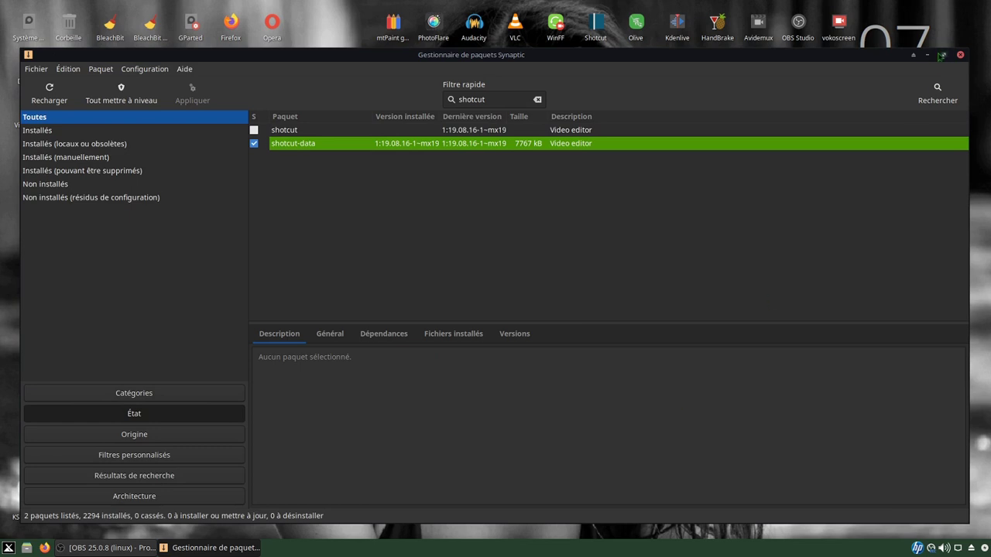
- Move the Synaptic window out of the way and try to launch Shotcut from its desktop shortcut
drag(875, 59, 879, 408)
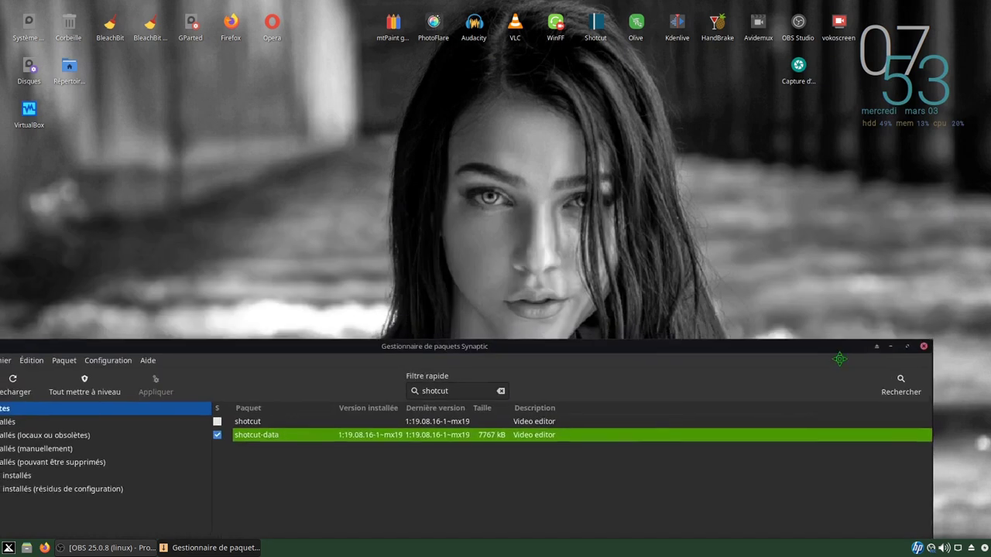
double_click(596, 30)
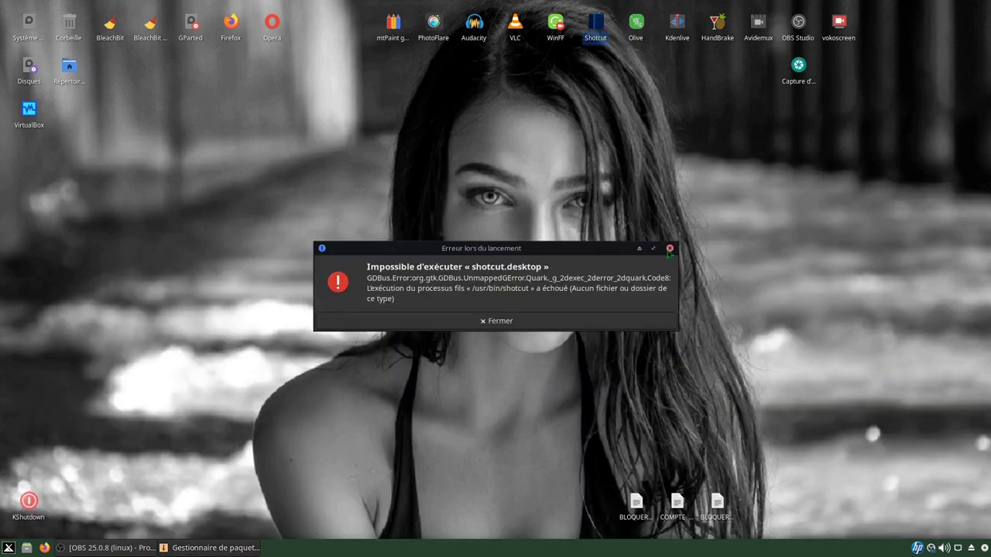
click(669, 249)
- Permanently delete the Shotcut shortcut from the desktop
right_click(597, 31)
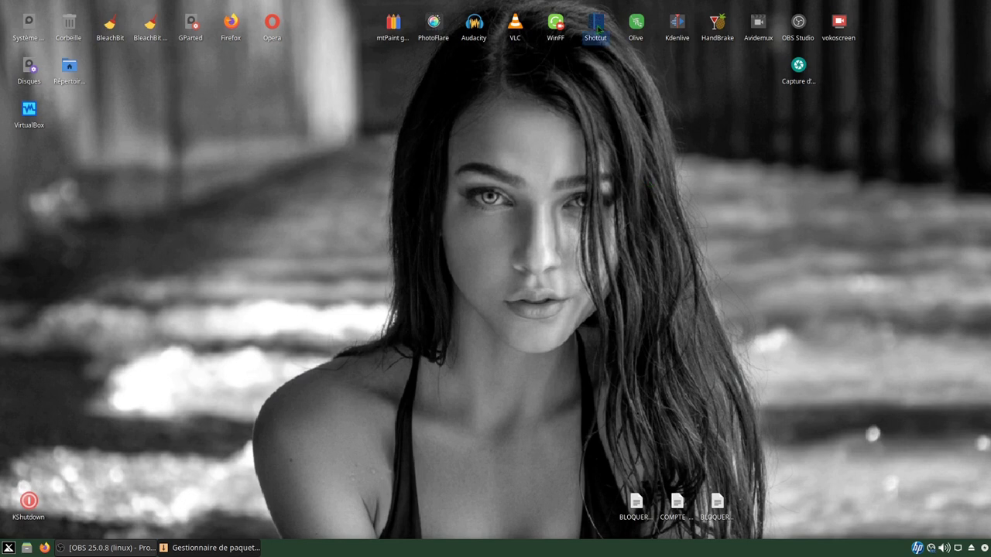
click(619, 139)
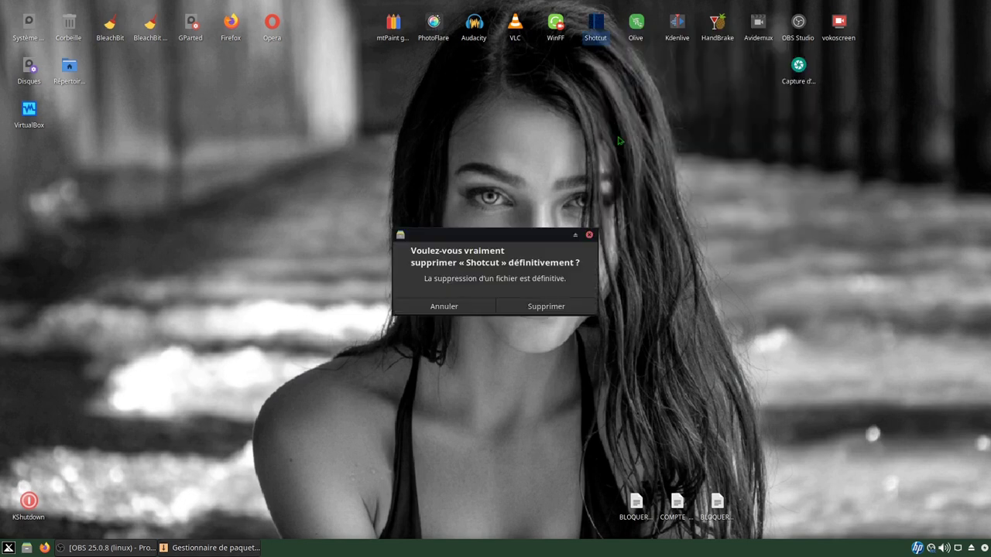
click(559, 306)
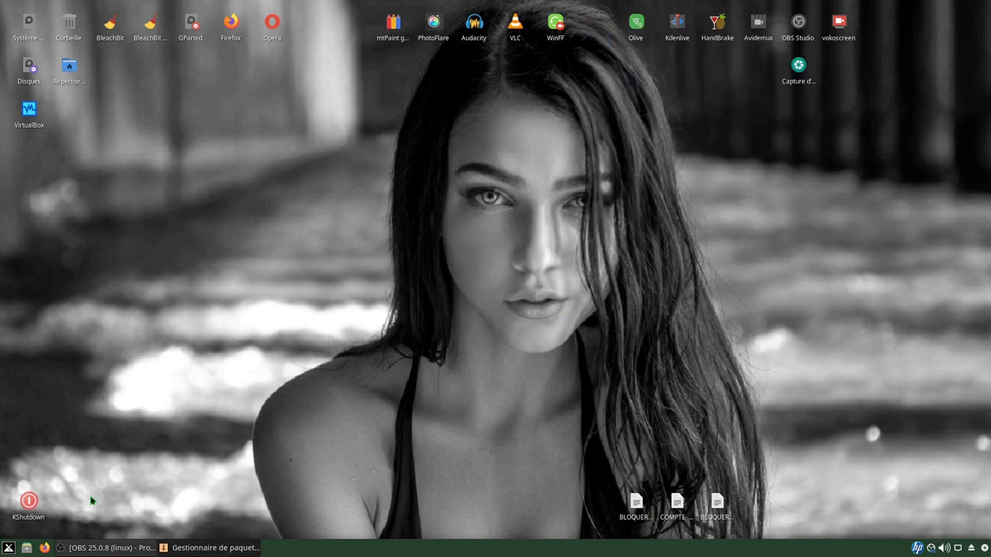
- Launch the remaining Shotcut version from the Multimédia applications, view its main window, and close it
click(9, 548)
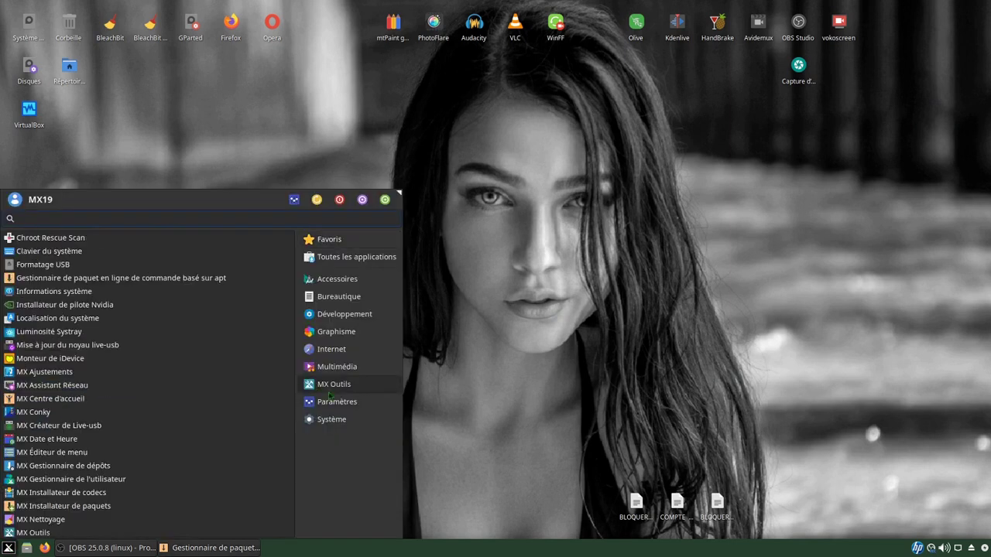
mouse_move(334, 370)
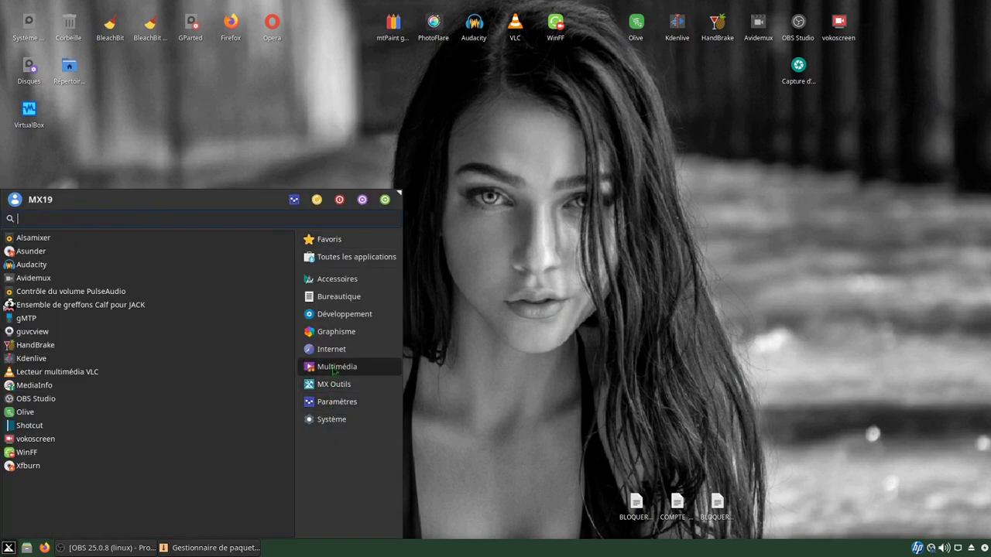
click(31, 425)
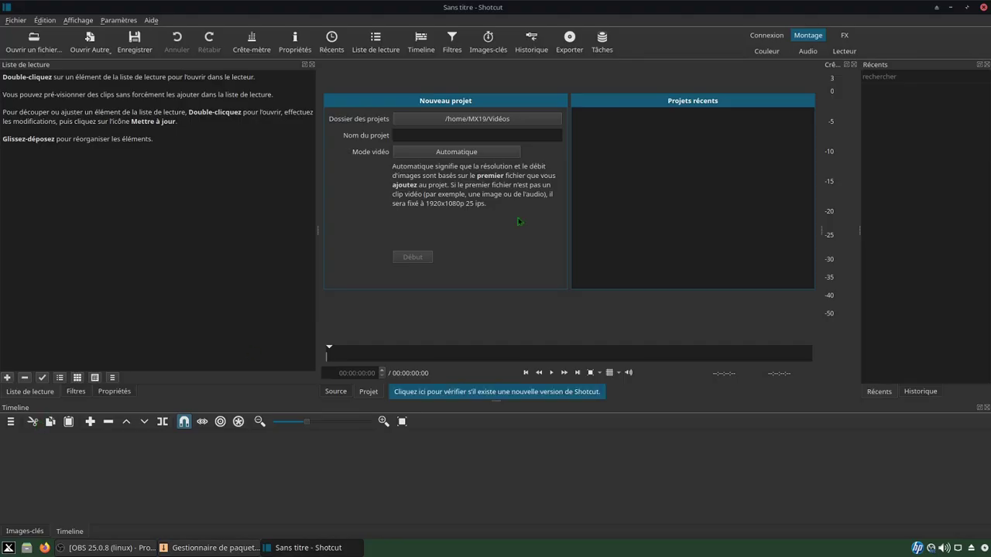
click(983, 7)
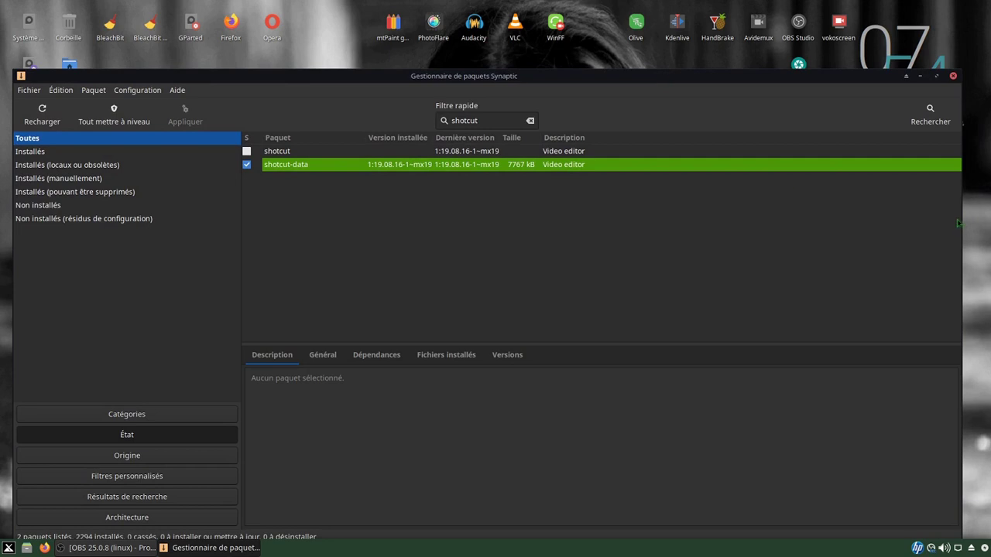
- Close the Synaptic package manager and bring up the OBS Studio window
drag(960, 217, 828, 217)
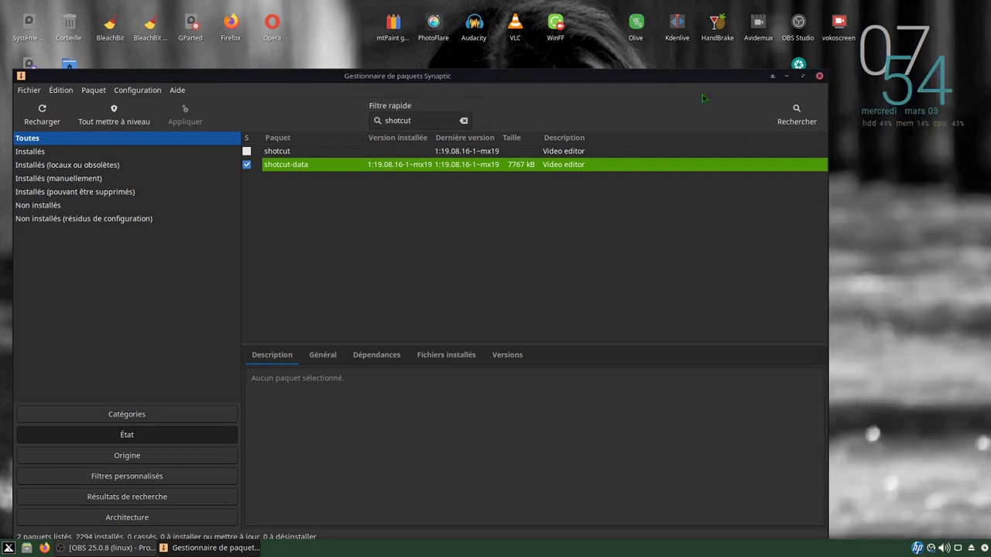
drag(678, 81, 735, 30)
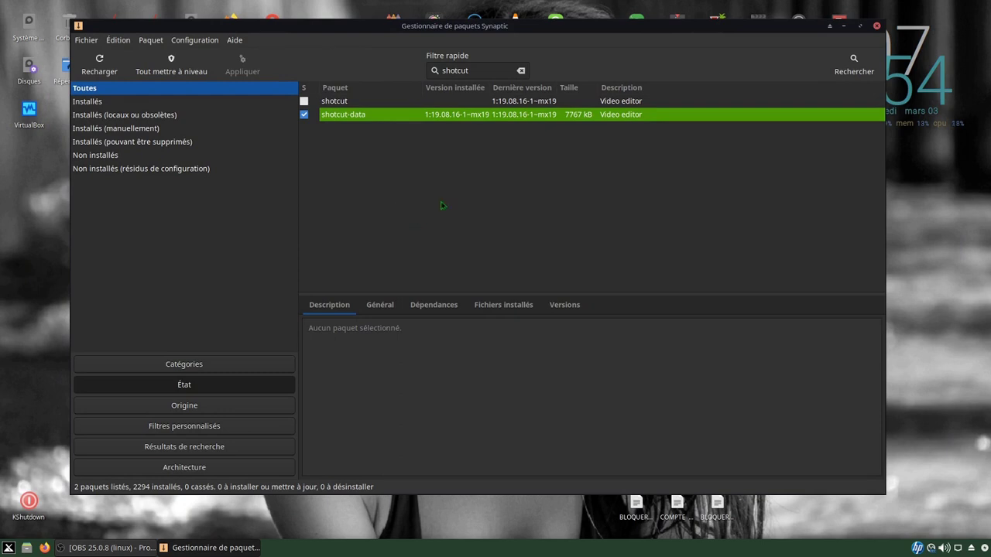
click(876, 25)
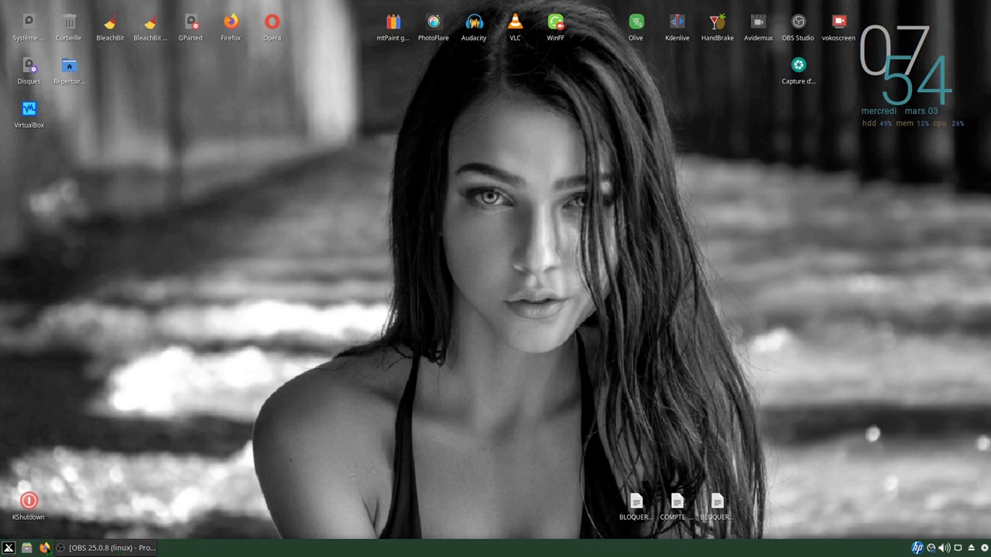
click(101, 552)
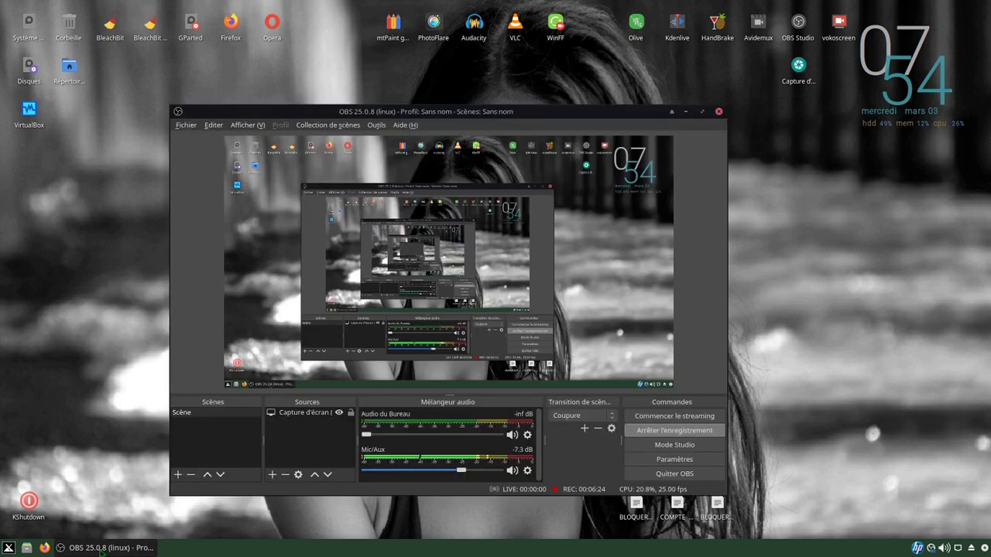